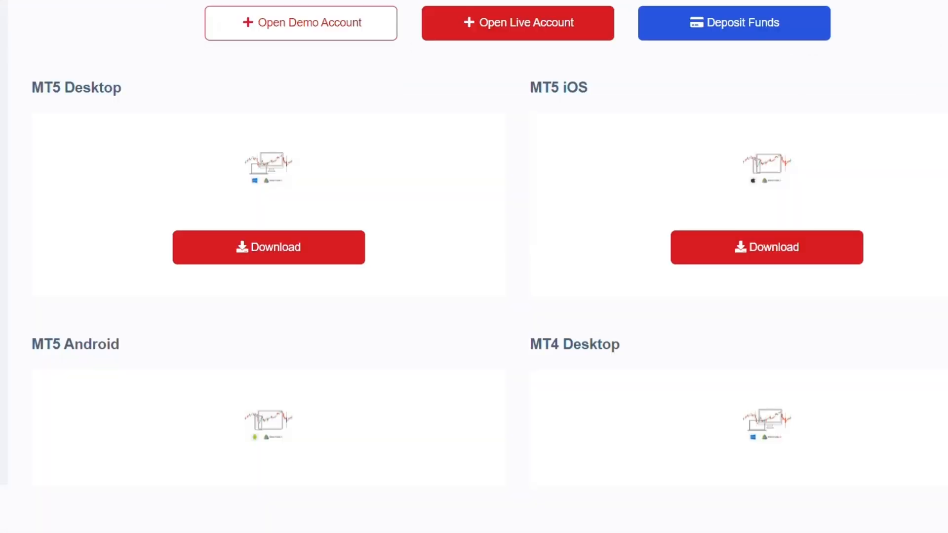
scroll(550, 282, down, 1)
scroll(61, 257, down, 4)
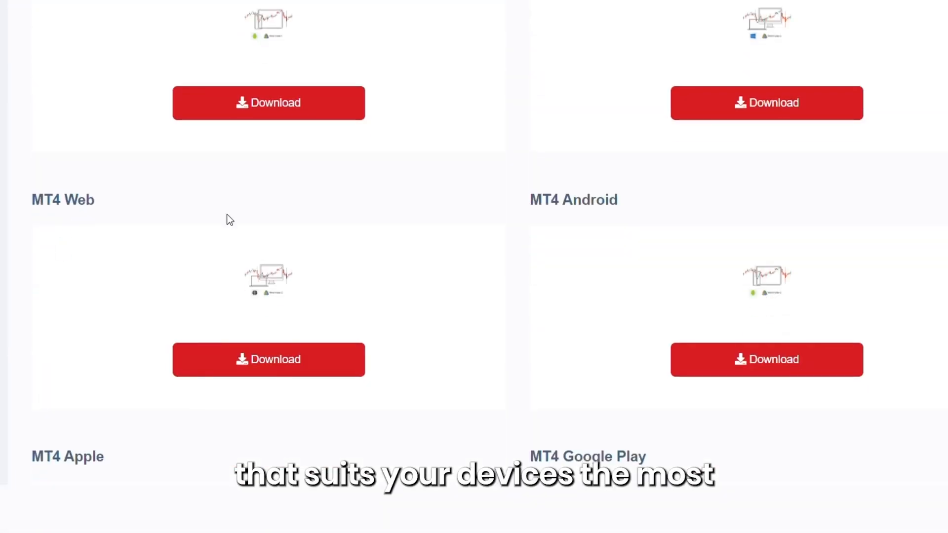
scroll(227, 219, down, 3)
scroll(140, 269, down, 3)
scroll(514, 314, up, 5)
scroll(504, 293, up, 2)
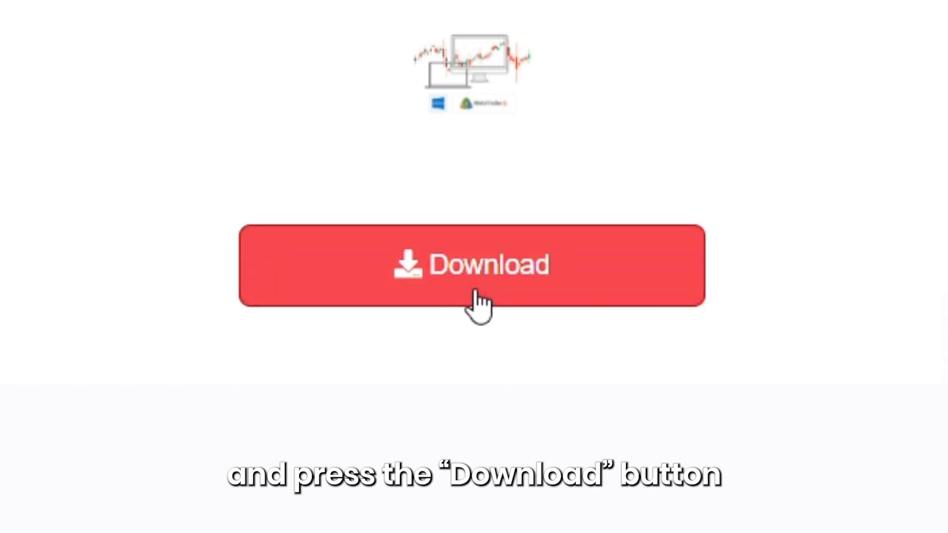
Download the MT4 Desktop installer and launch dooprime4setup.exe from the downloads.
click(477, 292)
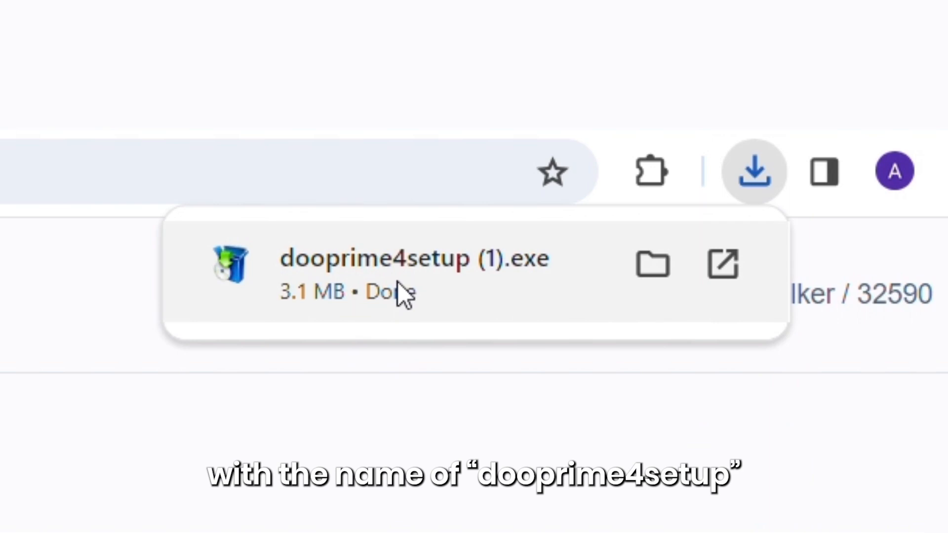
click(398, 281)
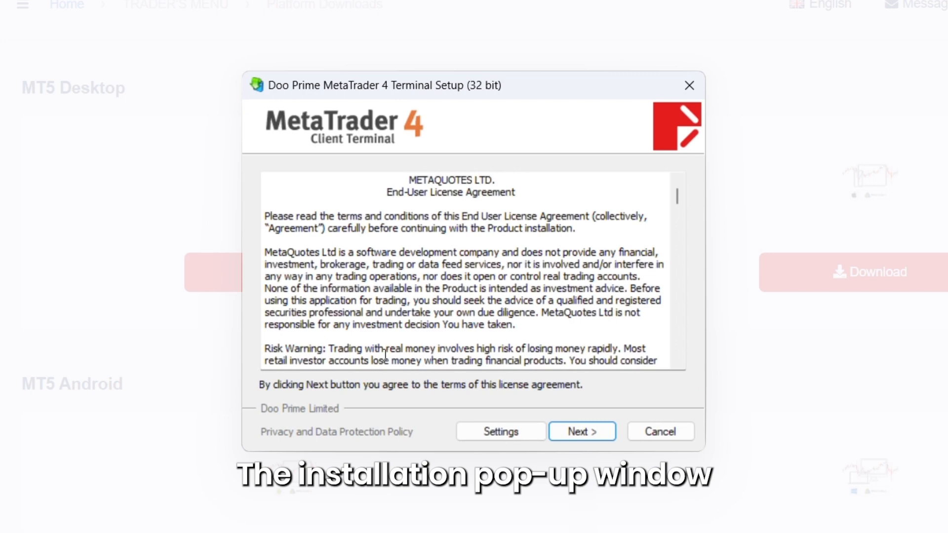
Accept the MetaTrader 4 license agreement and begin the Windows installation.
click(582, 435)
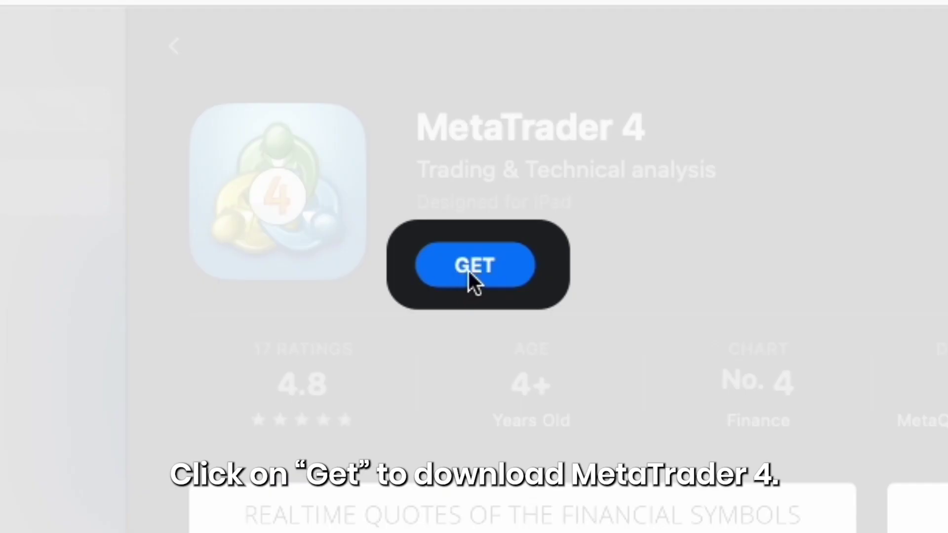
Get MetaTrader 4 from the Mac App Store and confirm its installation.
click(417, 148)
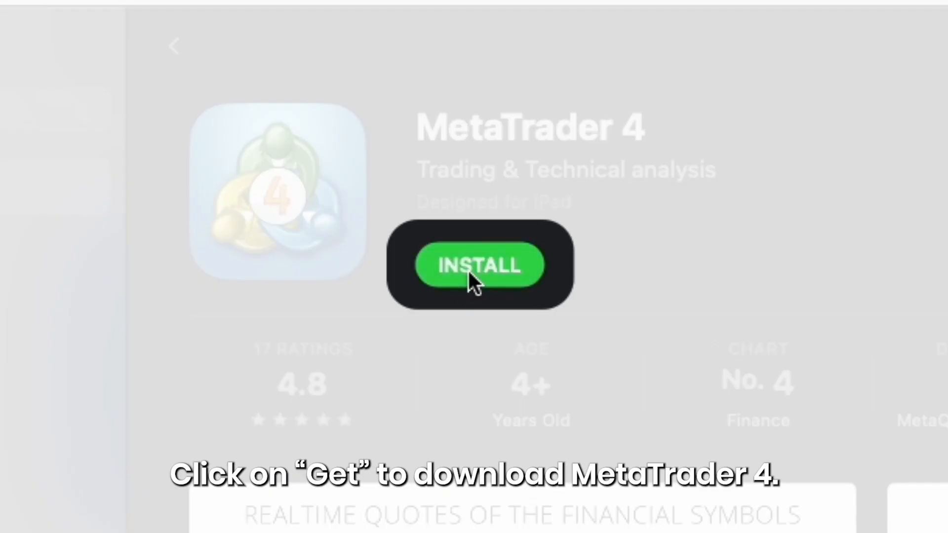
click(469, 272)
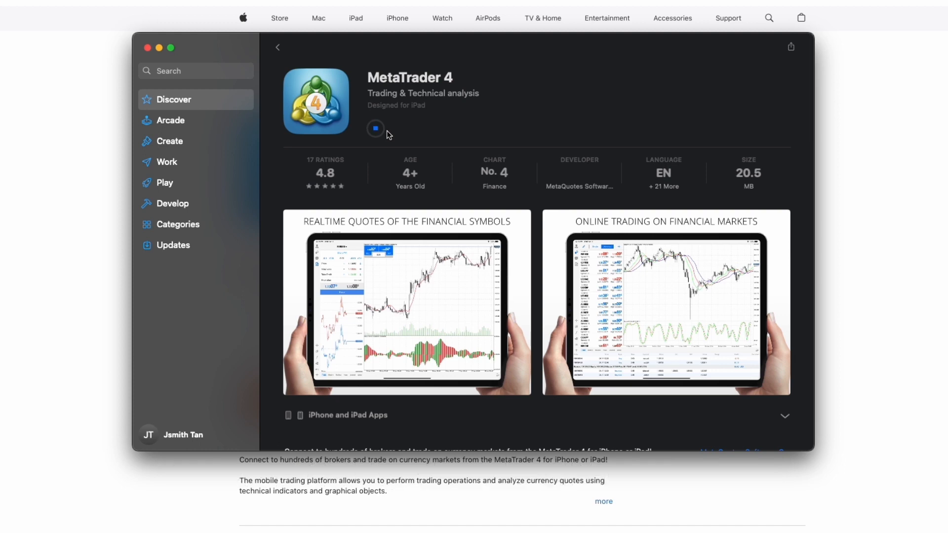